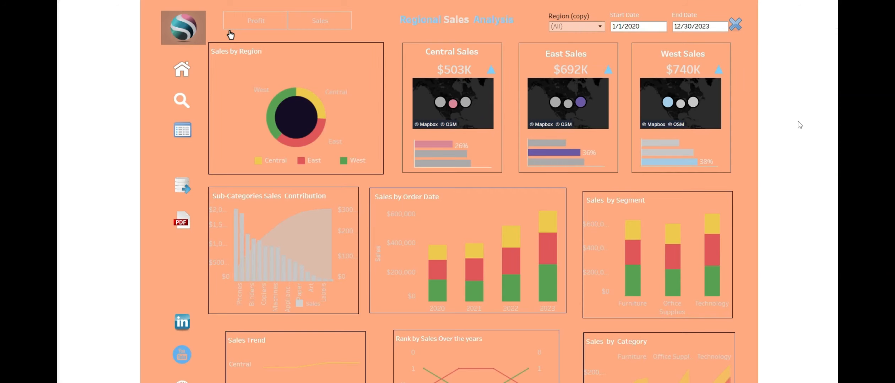
Step: Download the published regional sales dashboard as a Tableau workbook and open it in Tableau Public
scroll(799, 125, "down", 6)
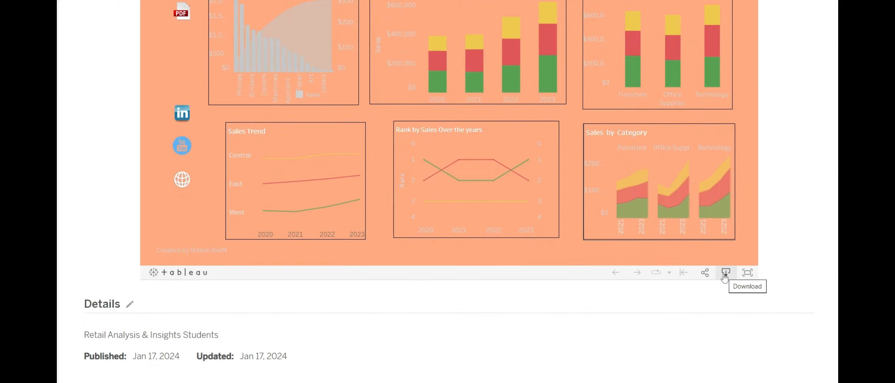
left_click(724, 276)
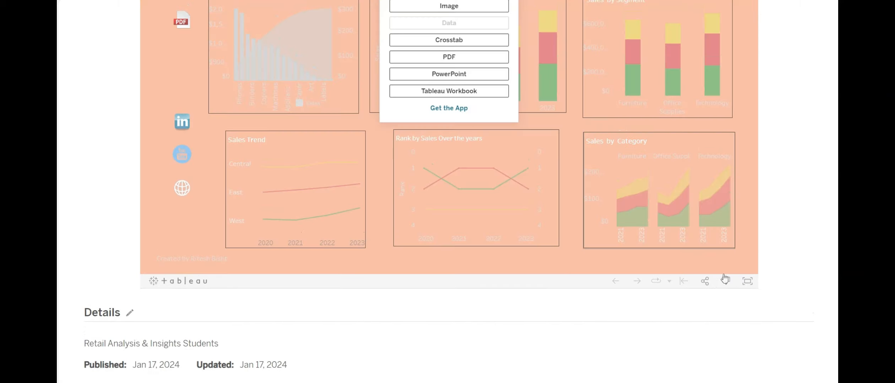
left_click(476, 94)
left_click(491, 94)
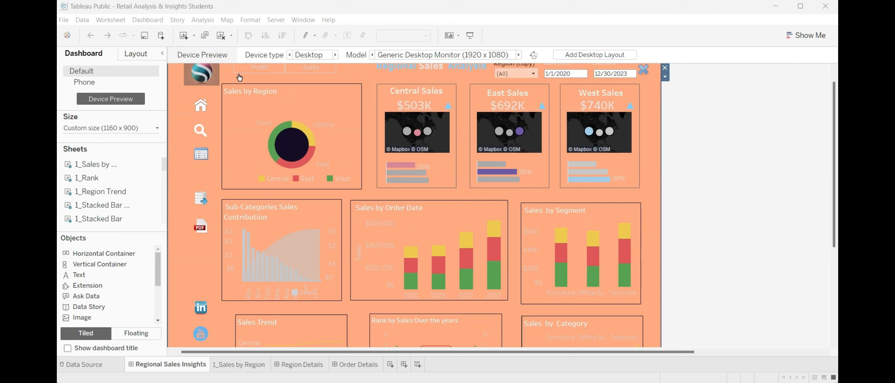
scroll(239, 77, "up", 1)
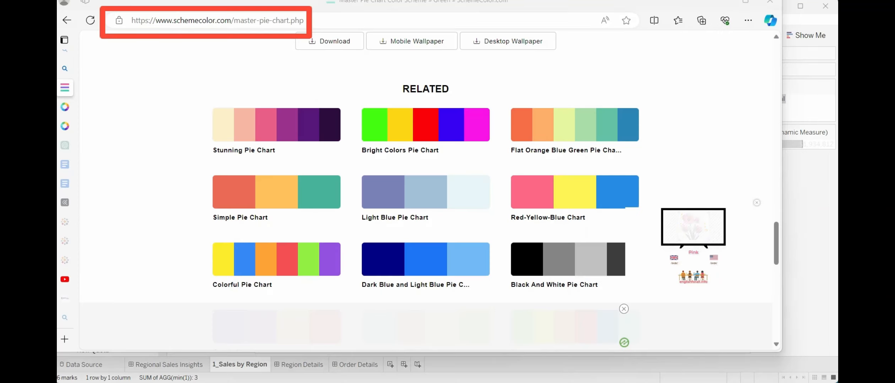
Step: Browse the related pie chart palettes and open the Red-Yellow-Blue Chart scheme's table of colour codes
scroll(425, 192, "up", 20)
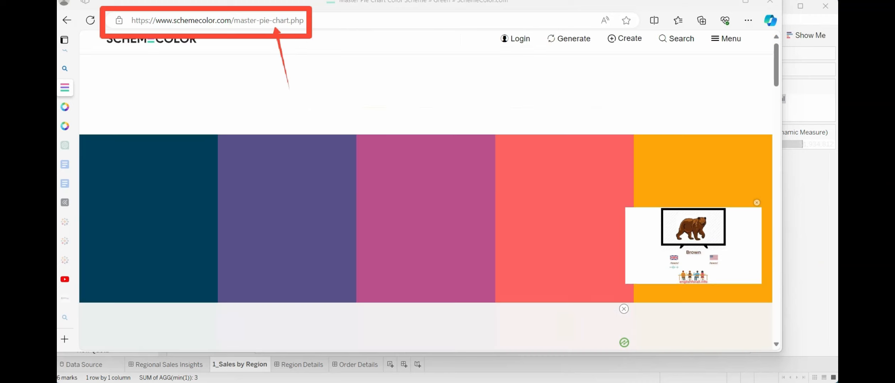
scroll(565, 144, "down", 20)
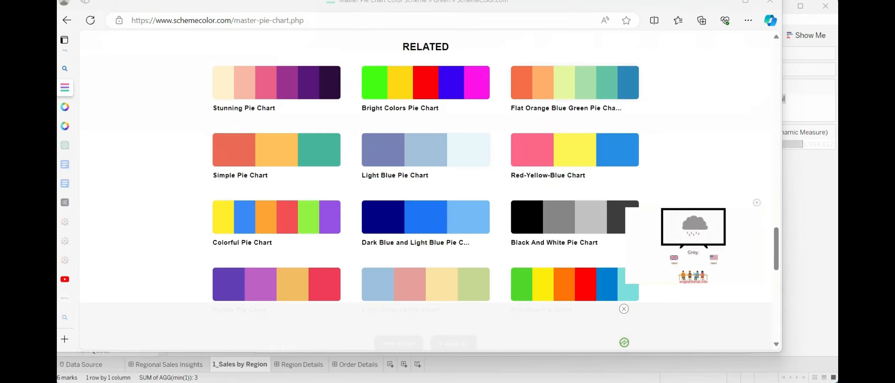
left_click(573, 150)
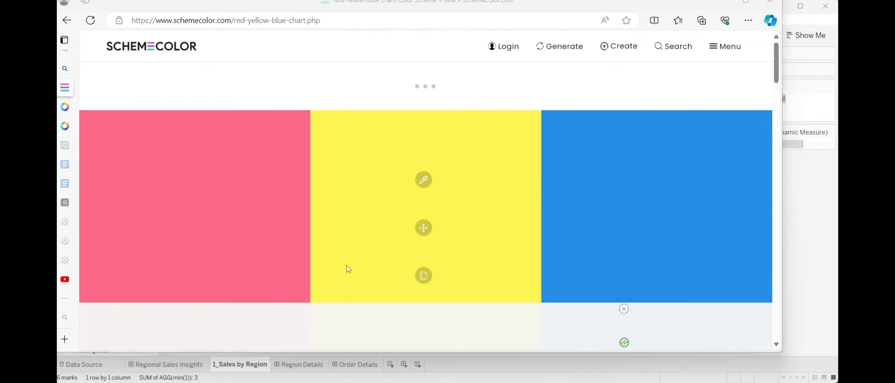
scroll(346, 266, "down", 10)
scroll(346, 265, "down", 8)
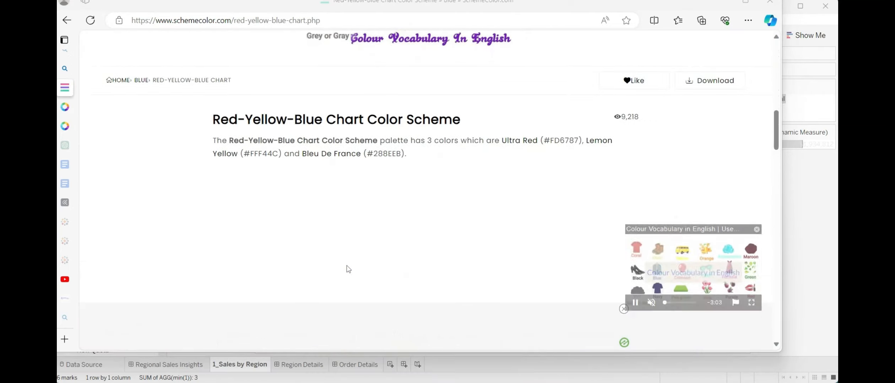
scroll(346, 266, "down", 5)
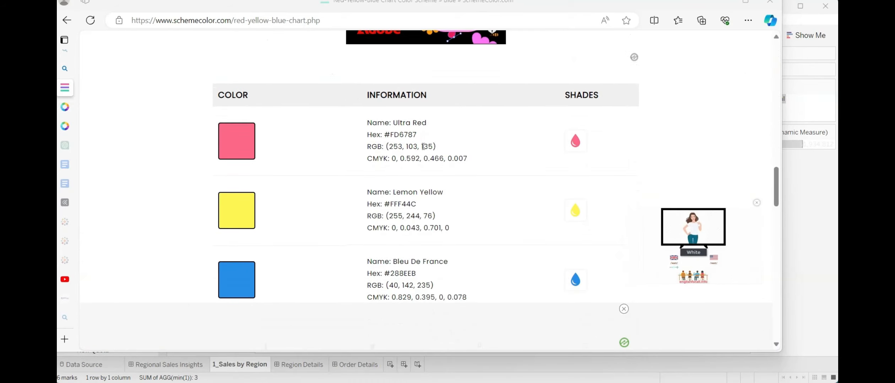
Step: Copy the Ultra Red hex code #FD6787 and return to the 1_Sales by Region sheet in Tableau Public
left_click_drag(420, 138, 384, 138)
key("super+c")
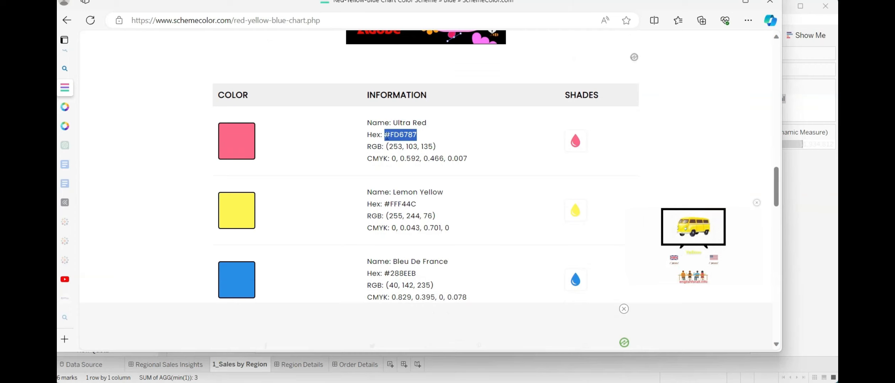
key("alt+Tab")
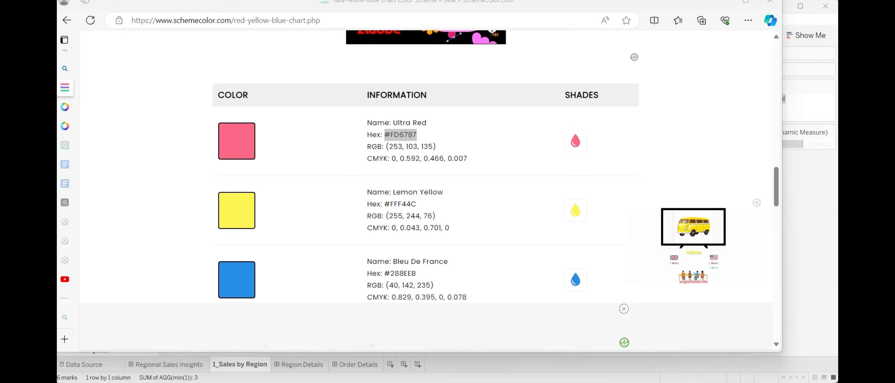
left_click(721, 1)
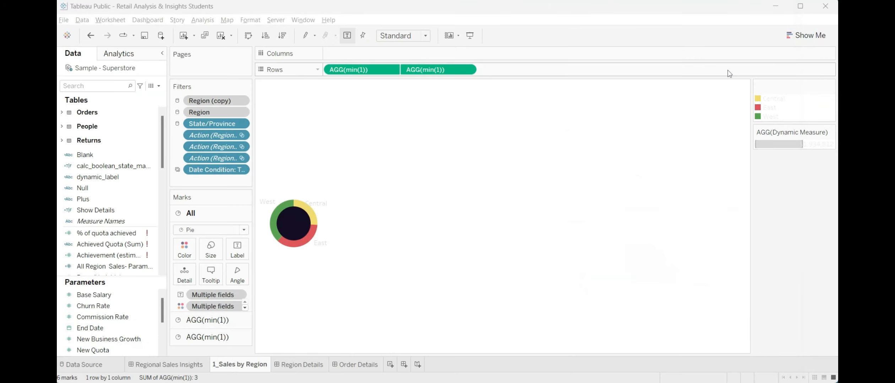
Step: Set the Central region's colour in the Sales by Region chart to #FD6787 and apply it
double_click(759, 102)
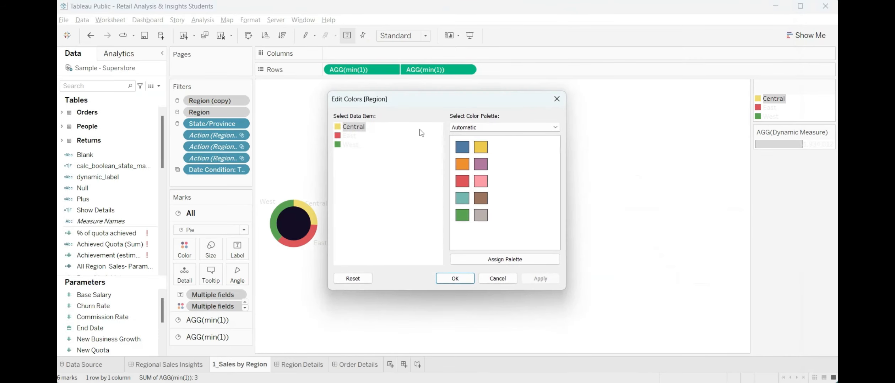
double_click(338, 126)
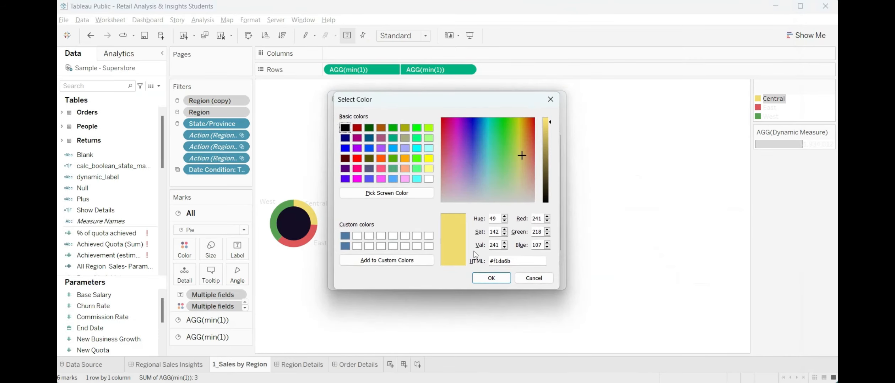
left_click_drag(515, 262, 492, 265)
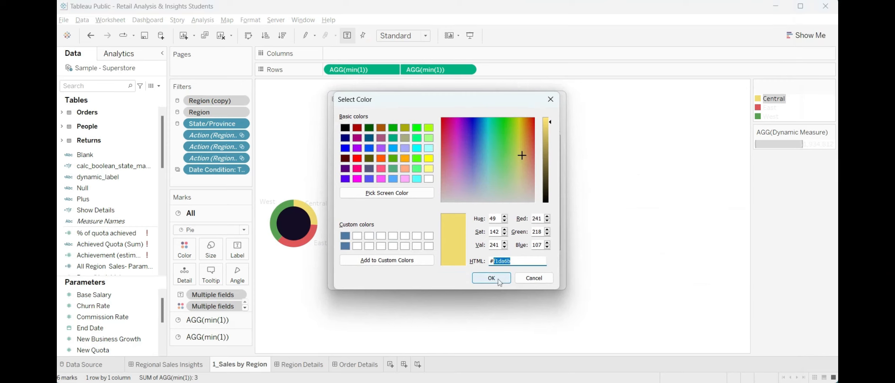
key("super+v")
left_click(508, 156)
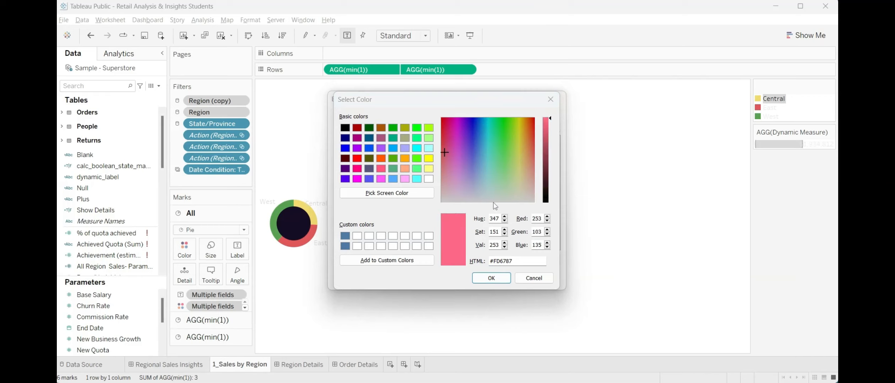
left_click(491, 278)
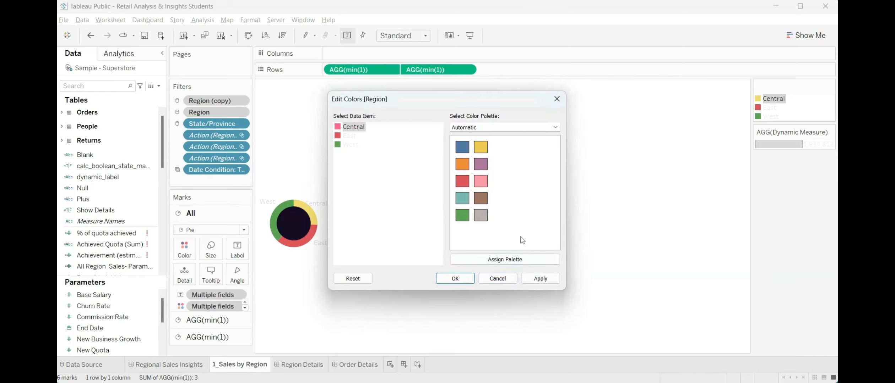
left_click(544, 280)
left_click(461, 279)
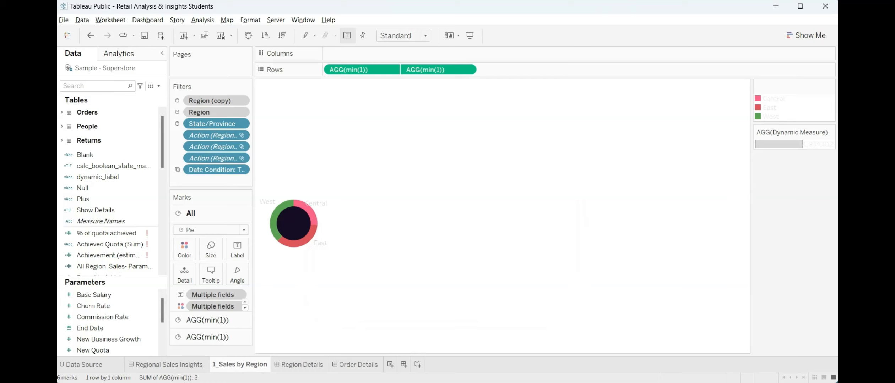
key("alt+Tab")
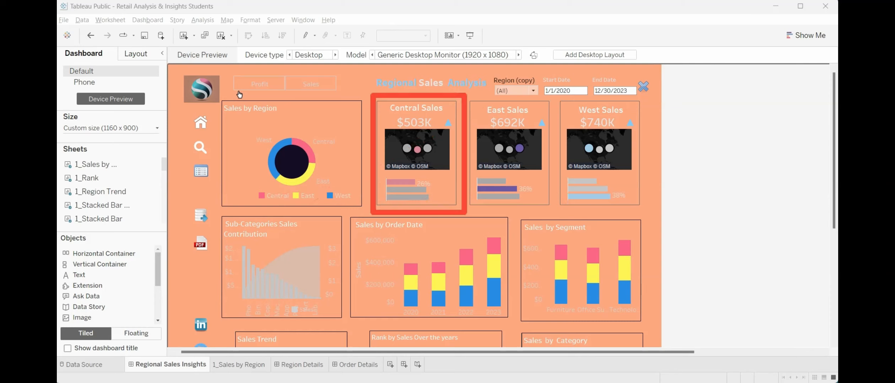
Step: Open the Central Sales bar chart's sheet, set its Other group colour to #fd6787, and return to the Regional Sales Insights dashboard
left_click(422, 191)
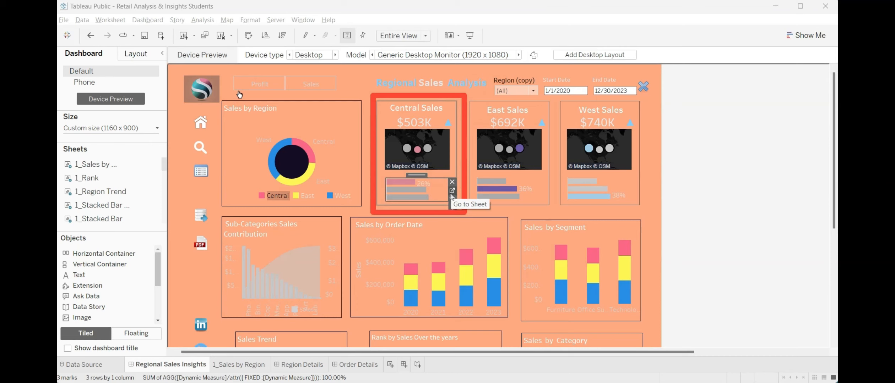
left_click(452, 190)
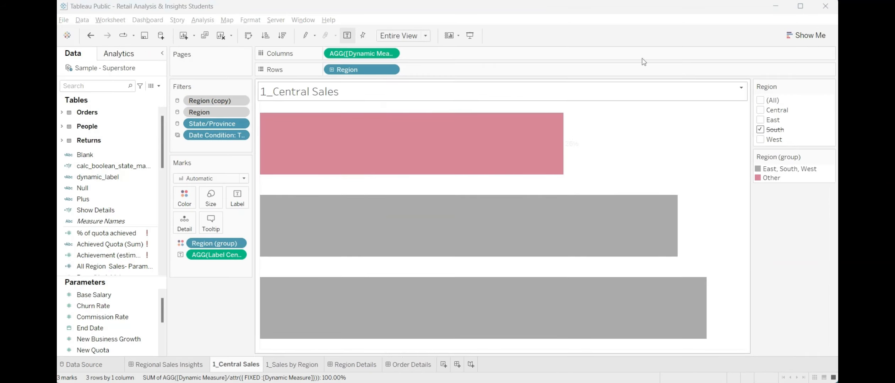
double_click(759, 179)
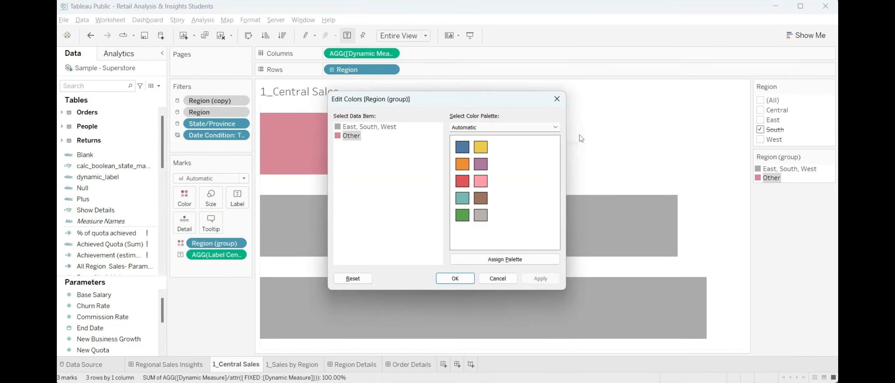
double_click(338, 135)
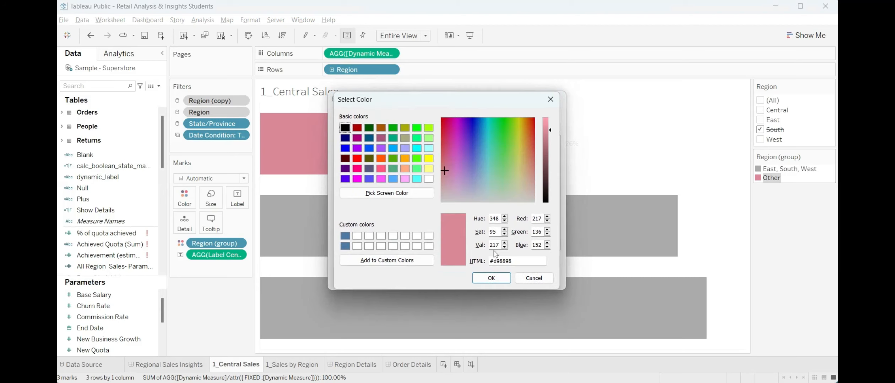
left_click_drag(513, 262, 476, 257)
type("#fd6787")
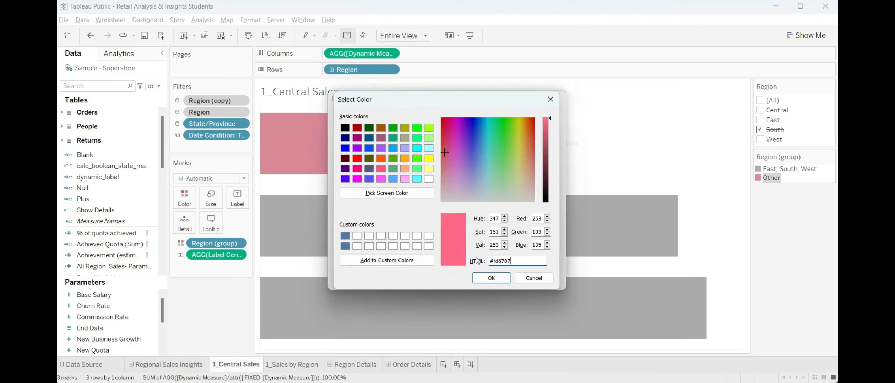
left_click(493, 278)
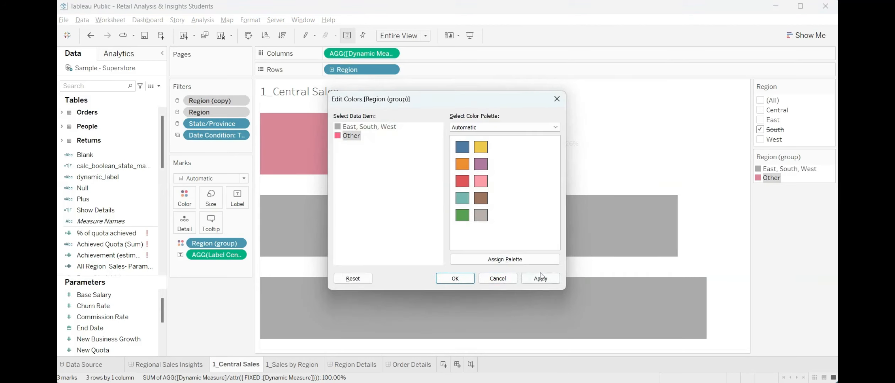
left_click(472, 280)
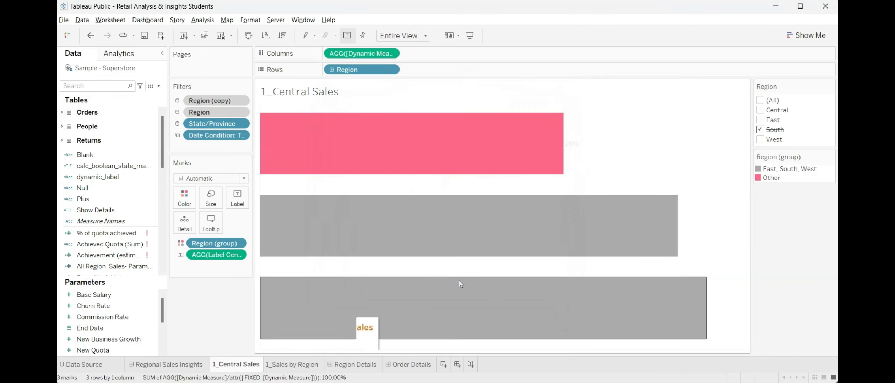
left_click(167, 364)
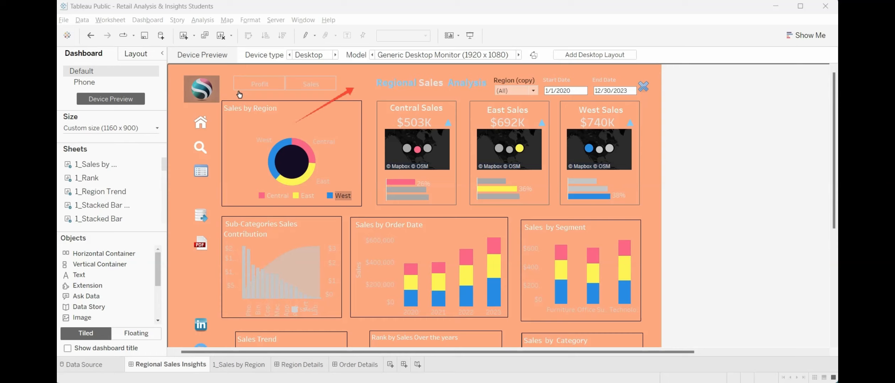
Step: Copy the Central region's hex colour code from the Sales by Region legend's colour settings
left_click(333, 168)
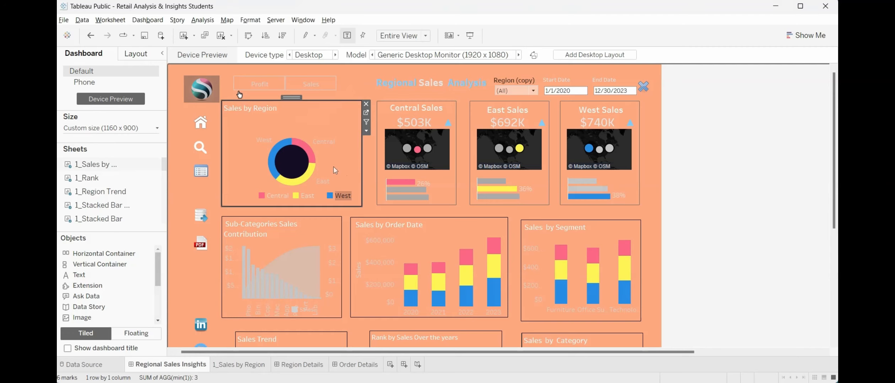
double_click(264, 196)
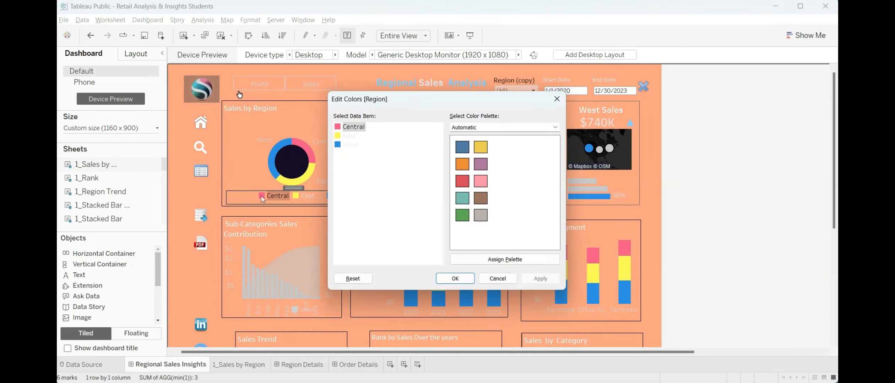
double_click(338, 128)
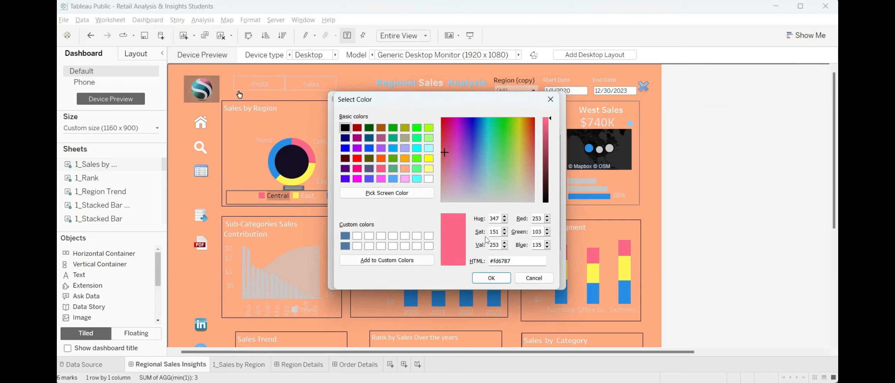
left_click_drag(515, 262, 484, 267)
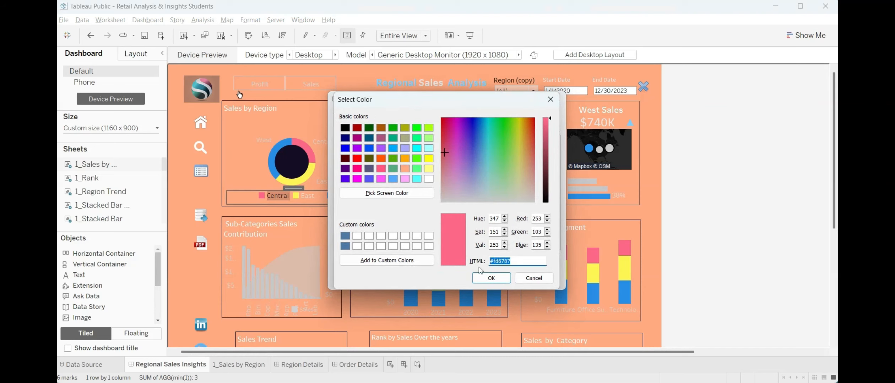
left_click(489, 277)
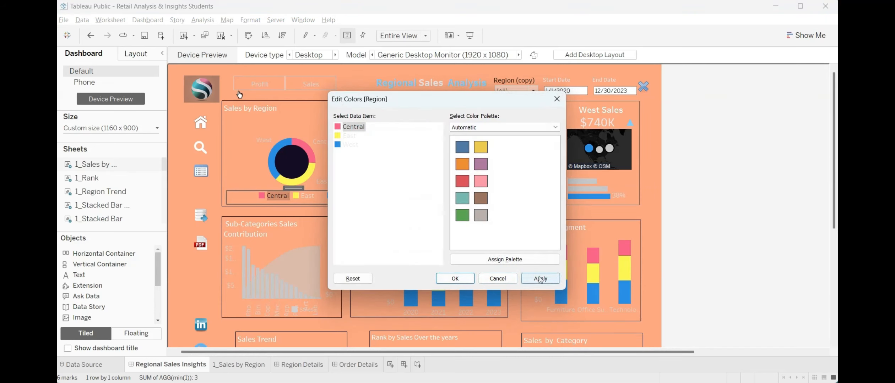
left_click(541, 279)
left_click(455, 278)
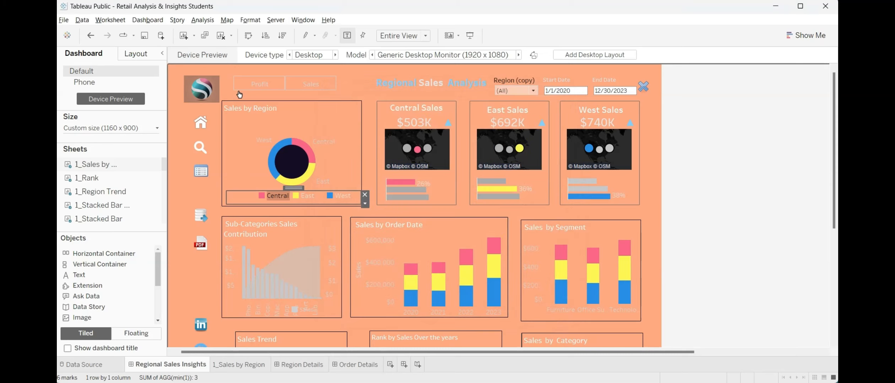
Step: Switch to the Adobe Color contrast checker and apply the suggested dark background #00322E for the text colour #FD6787
key("alt+Tab")
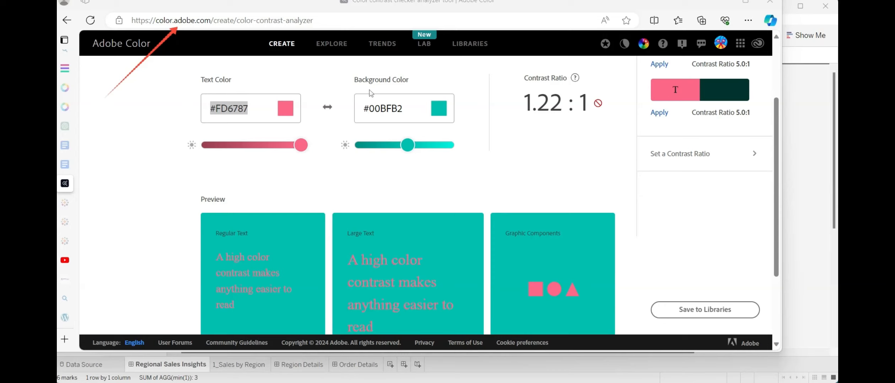
scroll(424, 208, "down", 1)
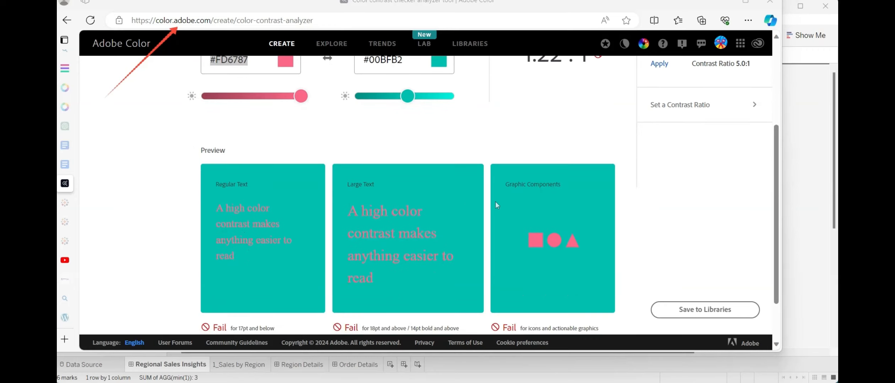
scroll(542, 205, "down", 1)
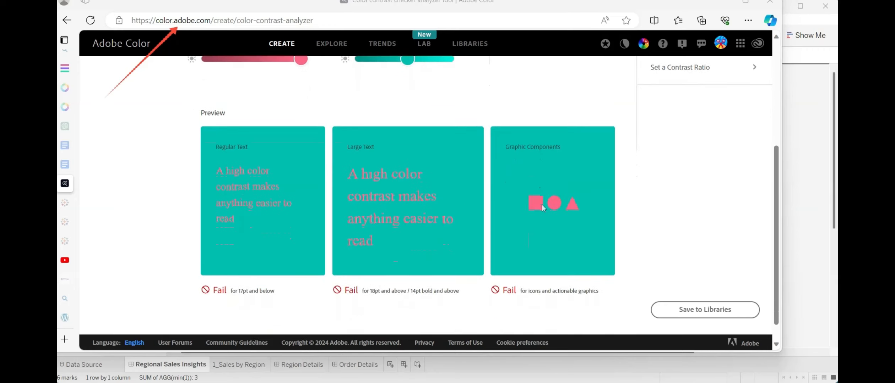
scroll(459, 263, "up", 4)
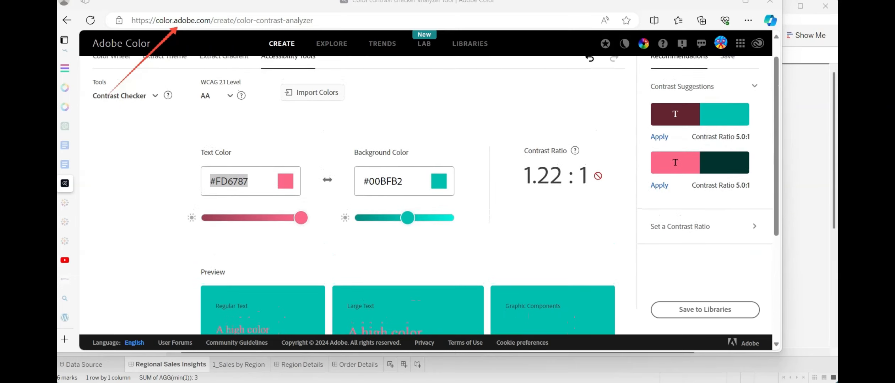
scroll(663, 167, "up", 1)
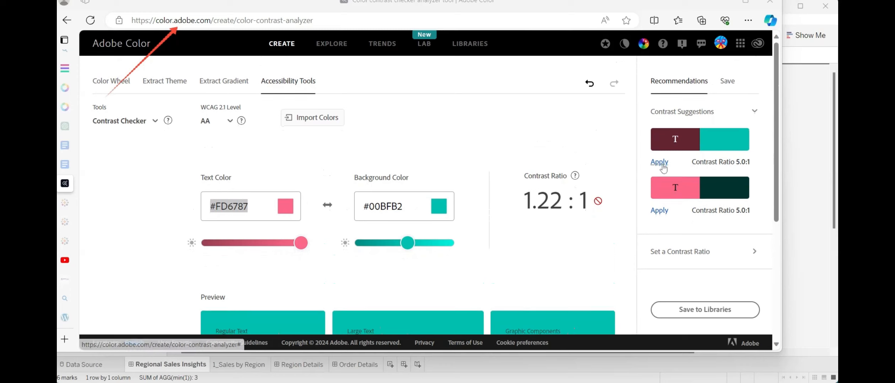
scroll(663, 167, "down", 1)
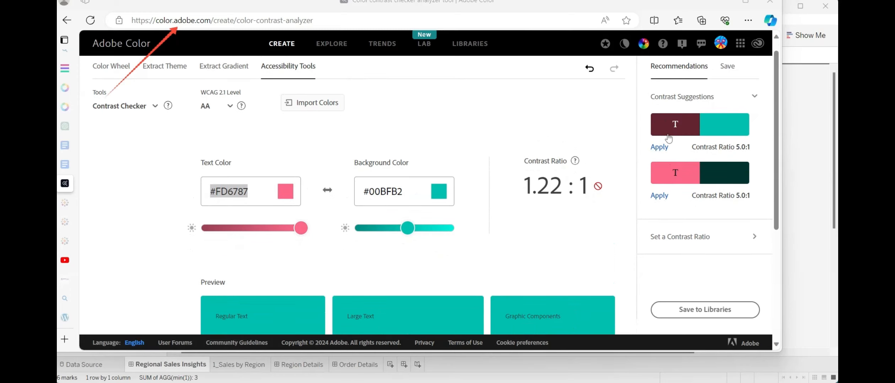
left_click(659, 196)
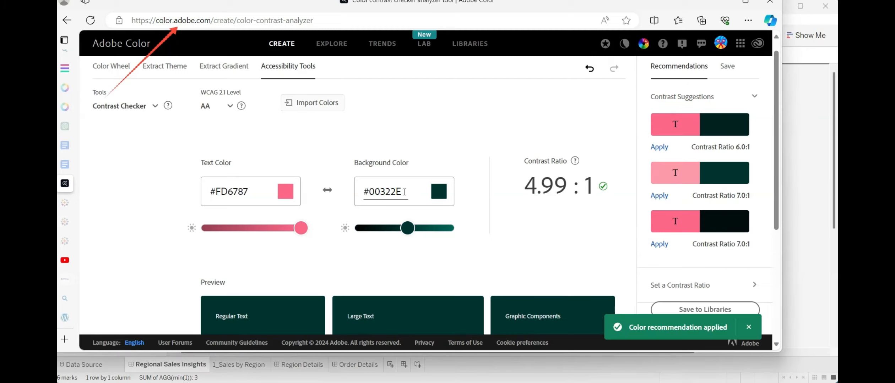
Step: Review the contrast preview for the new pair, copy the background hex code #00322E, and return to Tableau Public
left_click_drag(407, 191, 363, 194)
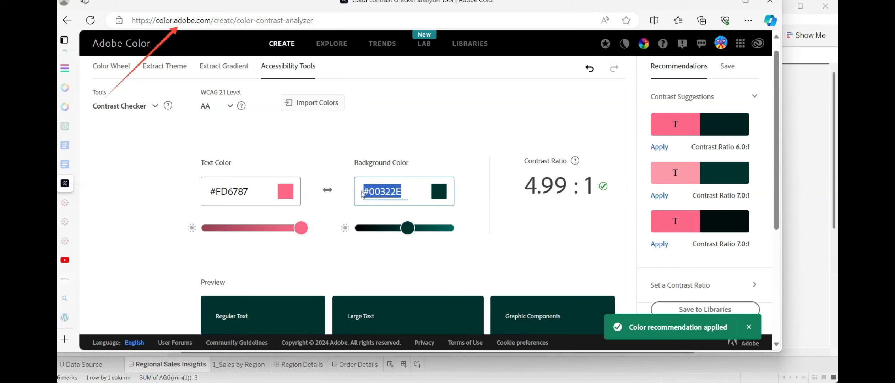
scroll(593, 223, "down", 4)
scroll(593, 223, "down", 1)
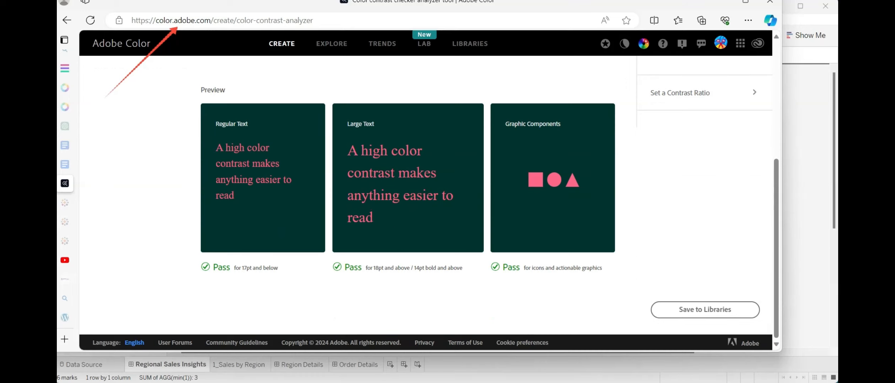
scroll(406, 138, "up", 4)
left_click(404, 173)
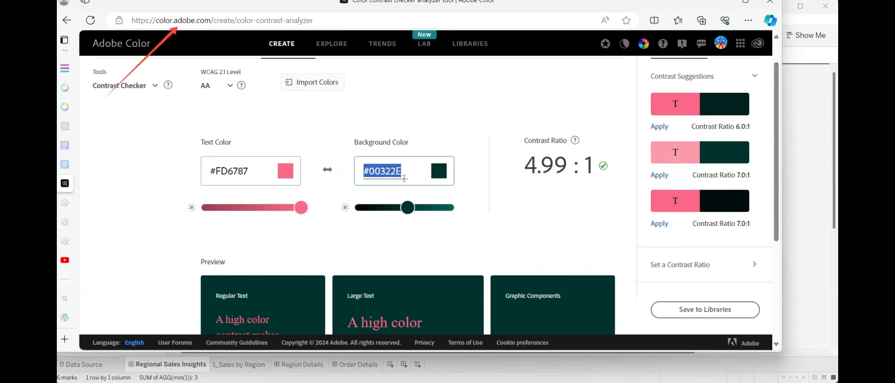
left_click(405, 174)
left_click_drag(405, 174, 353, 178)
key("ctrl+c")
key("alt+Tab")
key("alt+Tab")
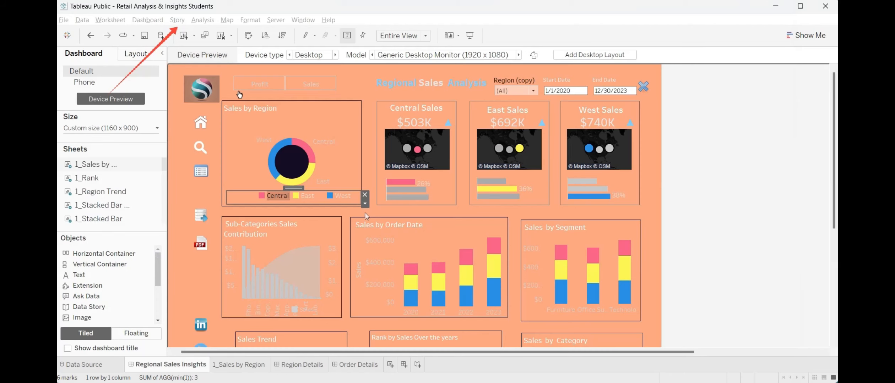
Step: Set the default dashboard shading of Regional Sales Insights to the custom colour #00322E
left_click(154, 21)
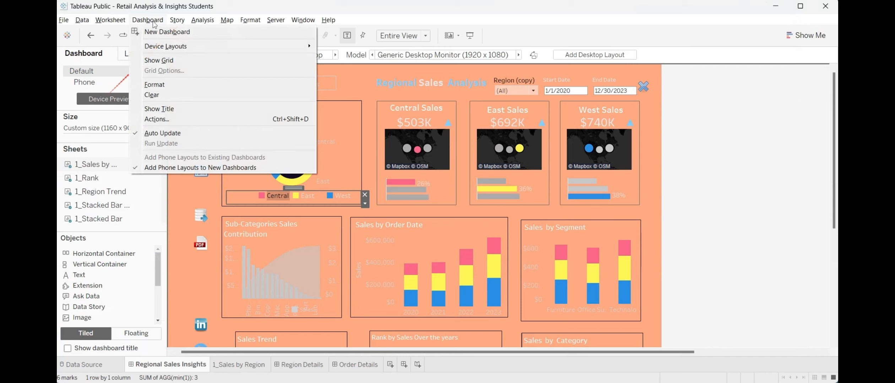
left_click(163, 87)
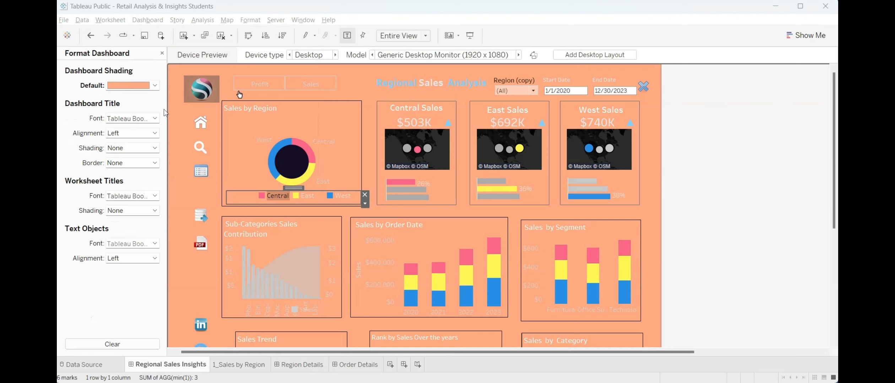
left_click(140, 87)
left_click(145, 178)
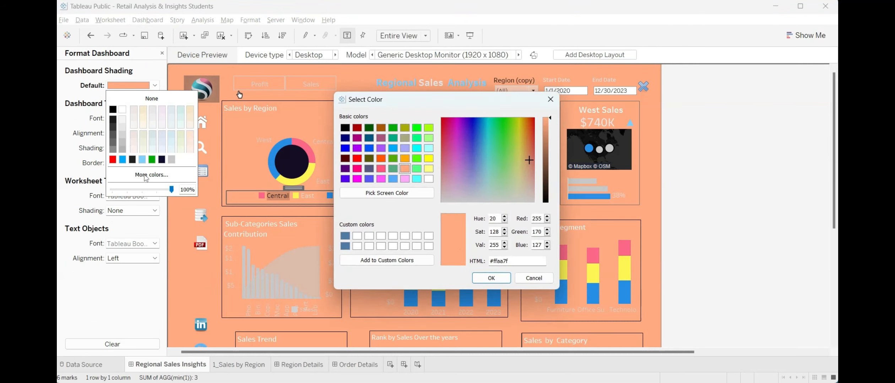
left_click_drag(514, 264, 483, 264)
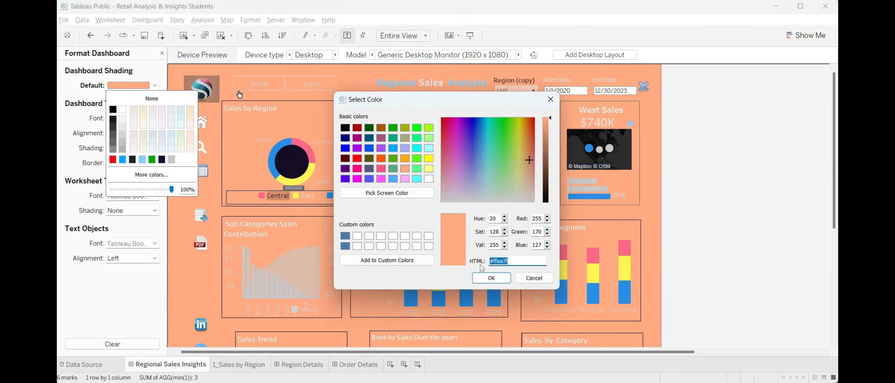
key("ctrl+v")
left_click(495, 283)
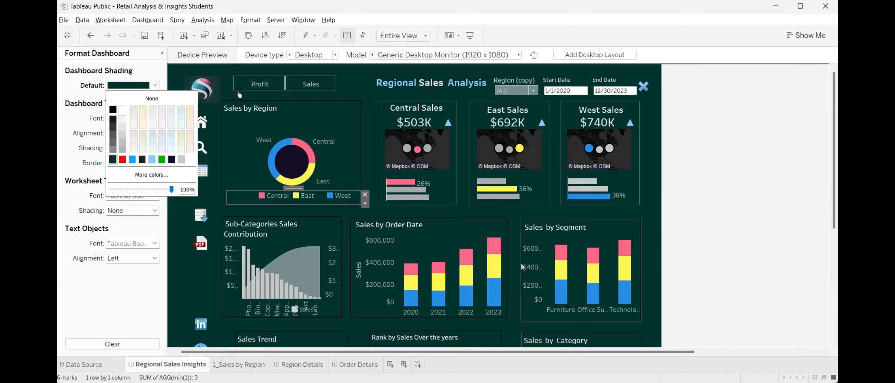
left_click(734, 205)
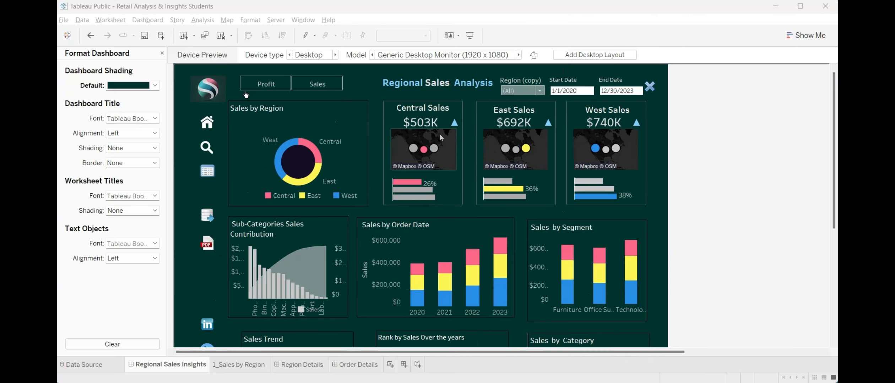
Step: Change the Central Sales map's marks from circles to filled map regions and preview the dashboard in presentation mode
left_click(444, 134)
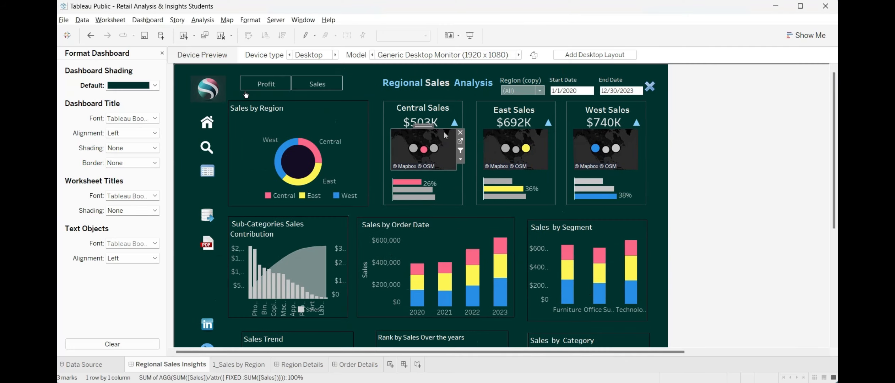
left_click(460, 142)
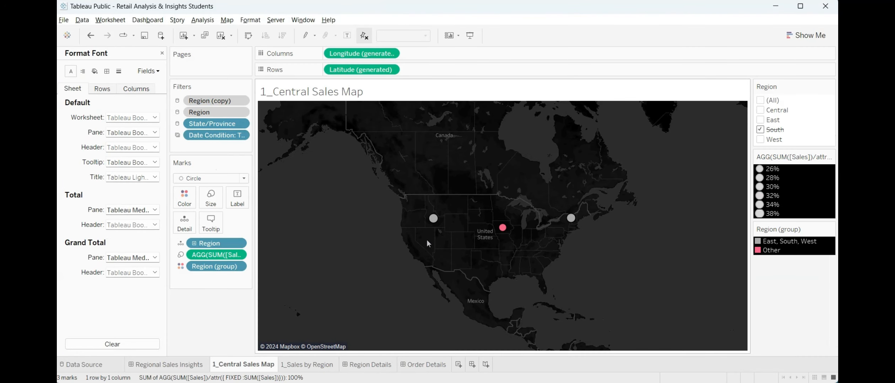
mouse_move(498, 232)
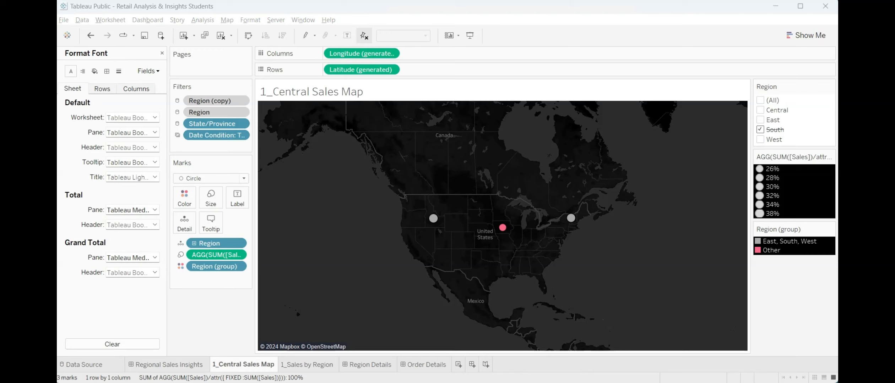
left_click(213, 178)
left_click(198, 279)
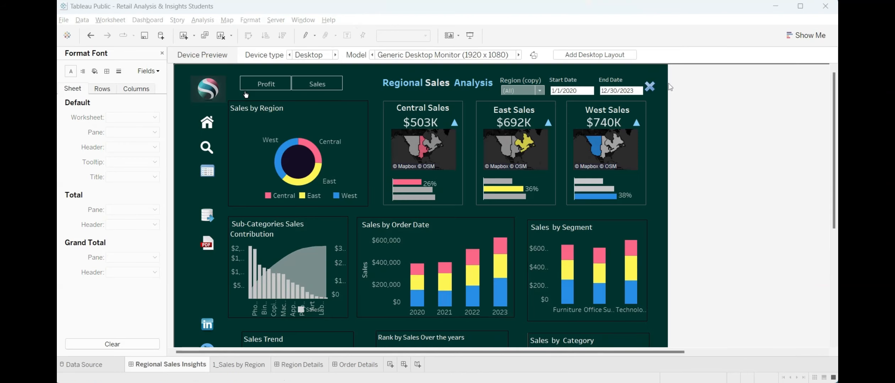
left_click(470, 35)
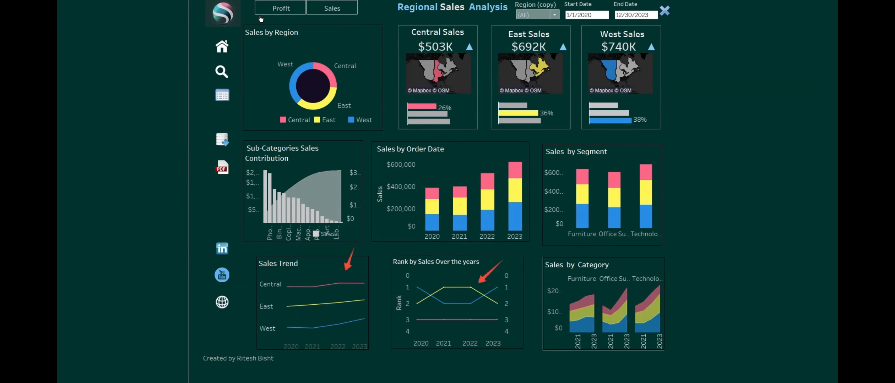
key("Escape")
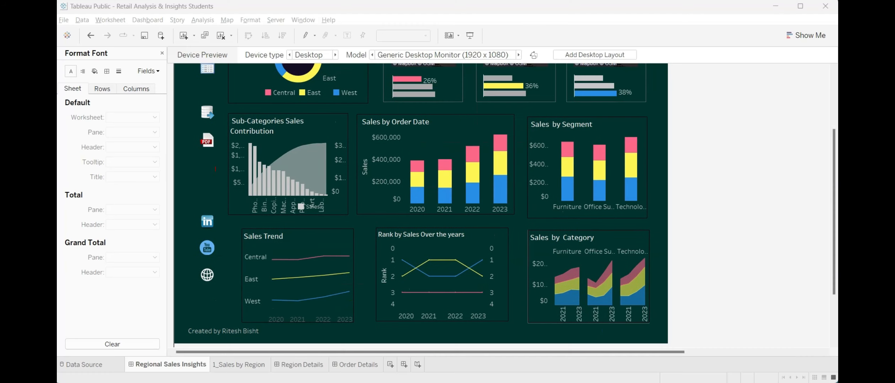
Step: Open the Sales Trend chart's sheet, thicken its lines slightly, and return to the Regional Sales Insights dashboard
left_click(325, 245)
left_click(358, 241)
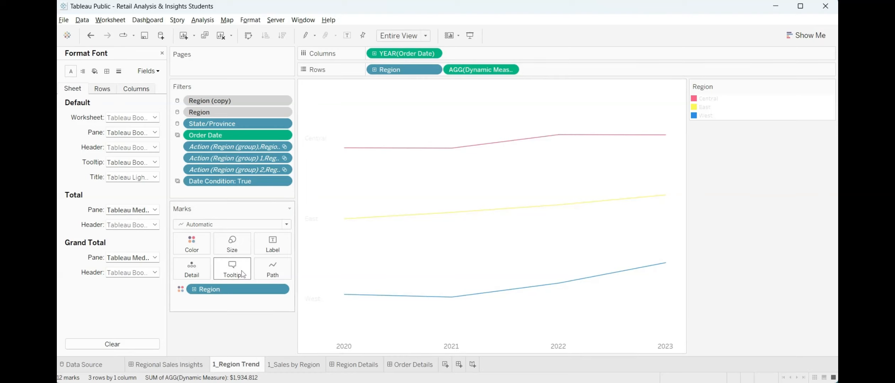
left_click(232, 252)
left_click(240, 269)
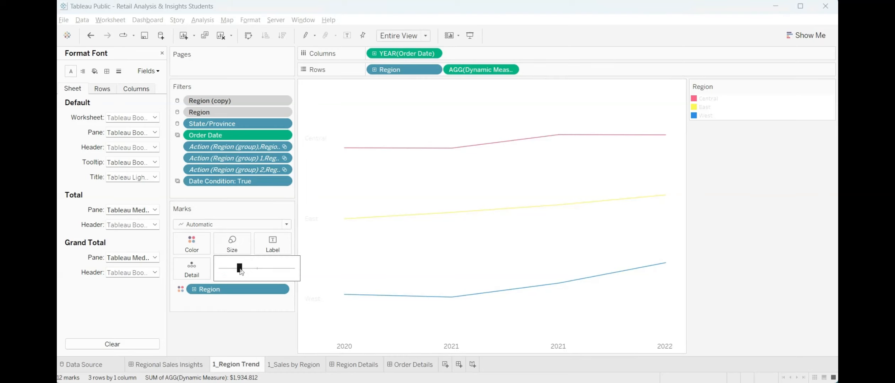
left_click(194, 365)
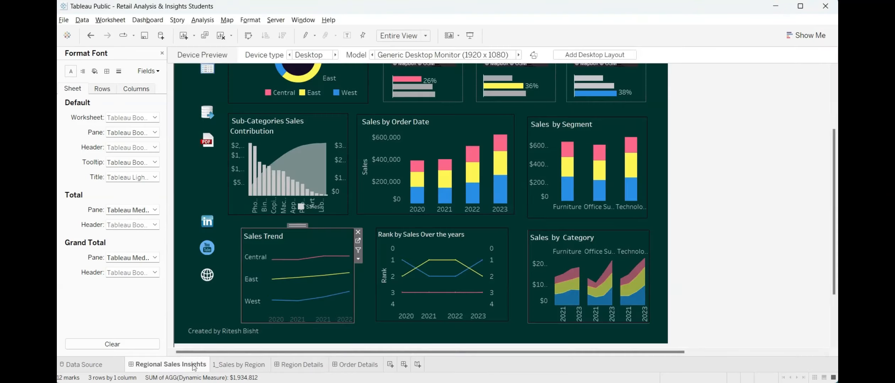
Step: Increase the mark size of the Rank by Sales Over the years chart on its sheet and return to the dashboard
left_click(459, 257)
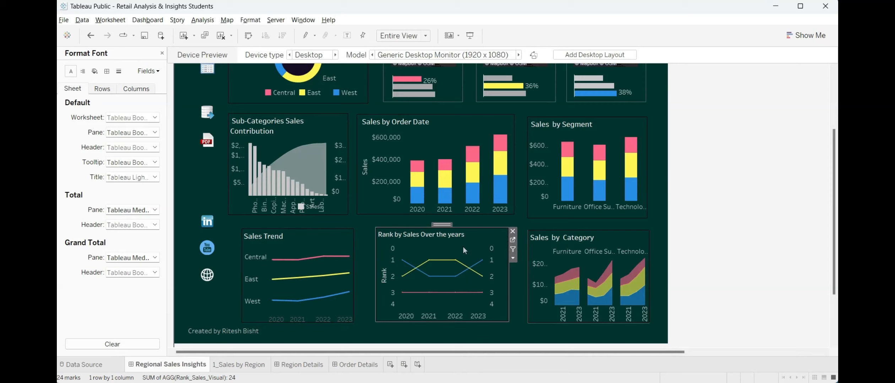
left_click(512, 240)
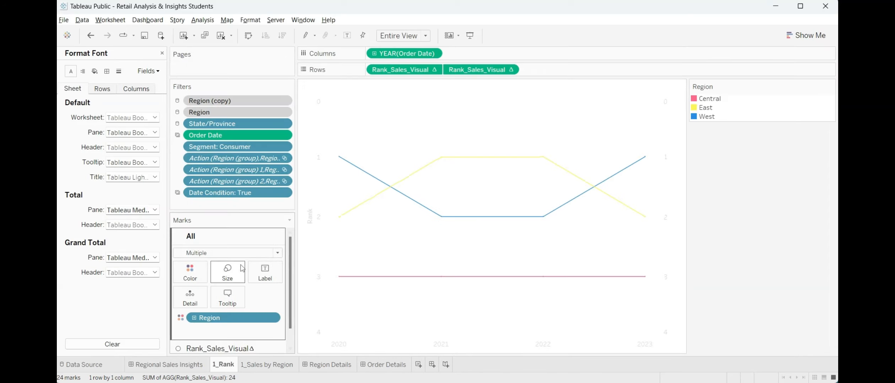
left_click(236, 277)
left_click_drag(221, 297, 236, 296)
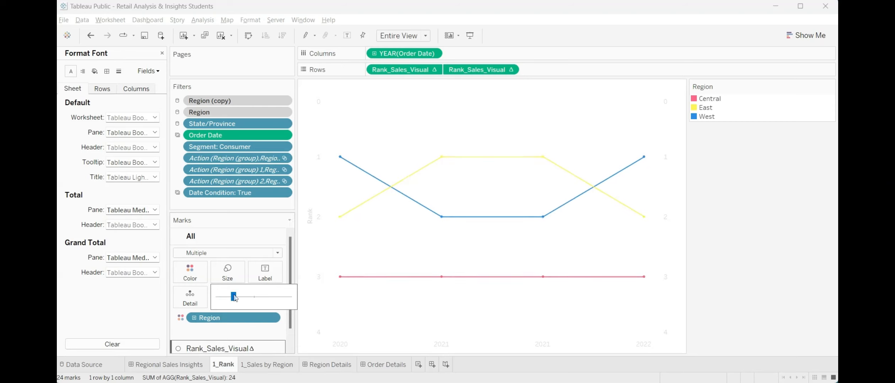
left_click(184, 367)
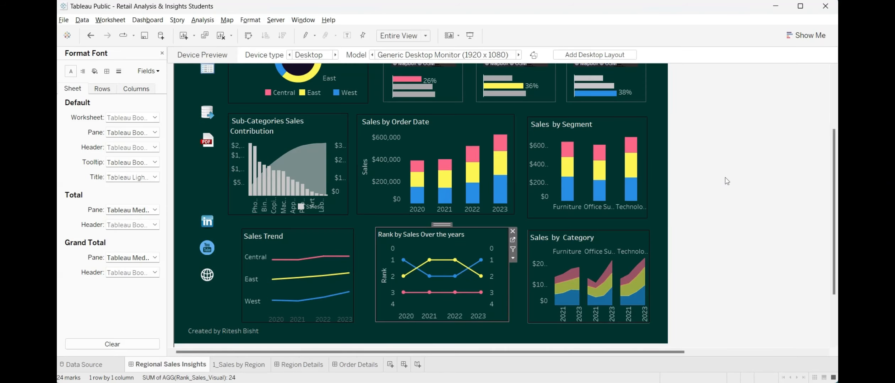
Step: Review the recoloured Regional Sales Insights dashboard in presentation mode
scroll(727, 182, "up", 2)
left_click(470, 35)
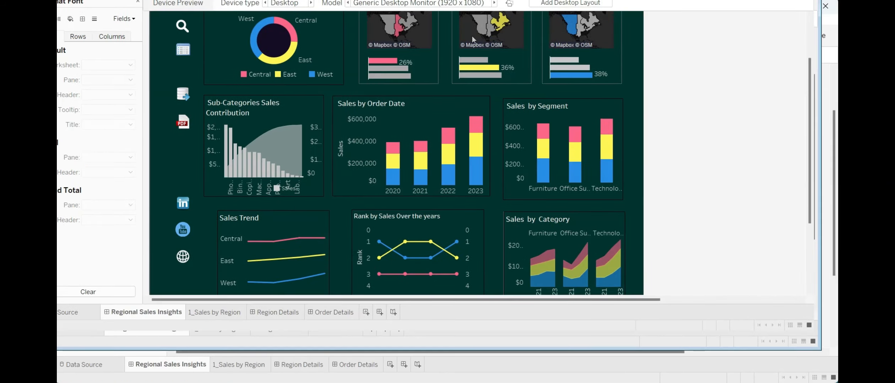
key("Escape")
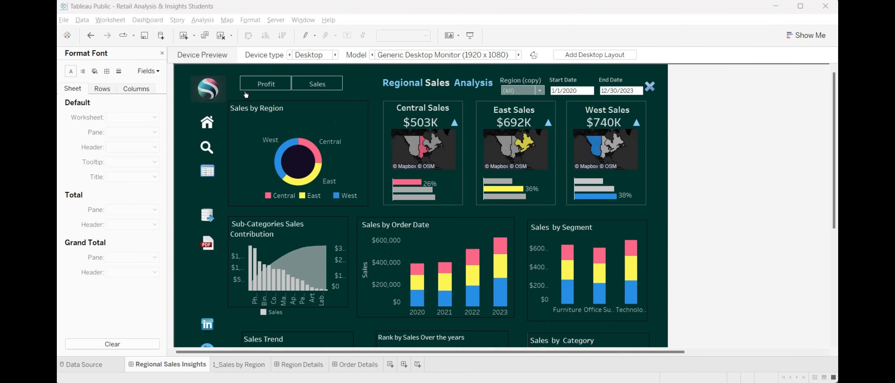
key("F7")
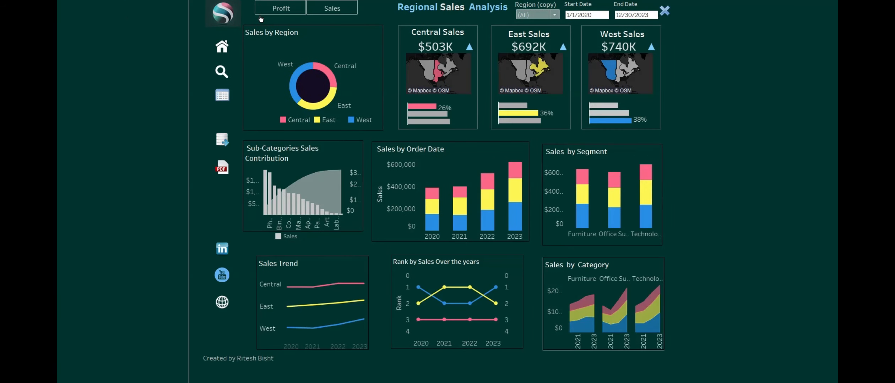